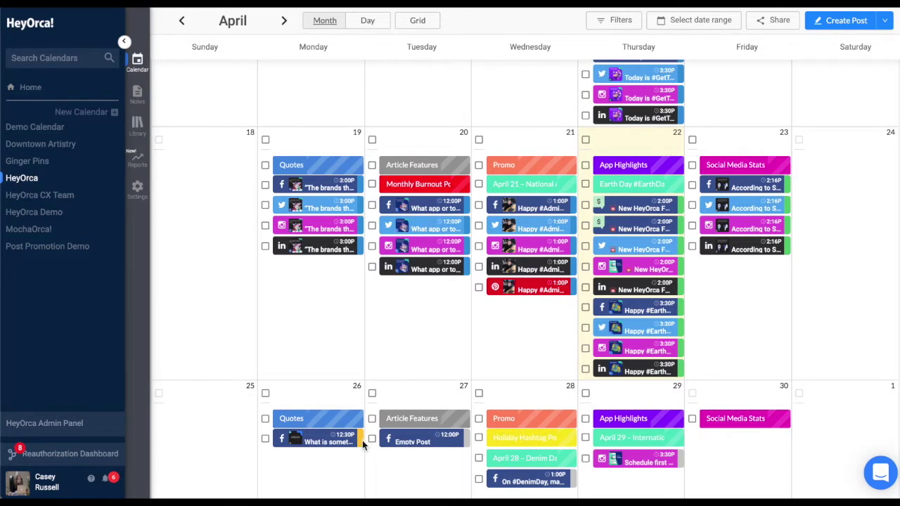
- Open the April 26 Facebook post, review its available approval stages and internal comment area, and close it
click(325, 442)
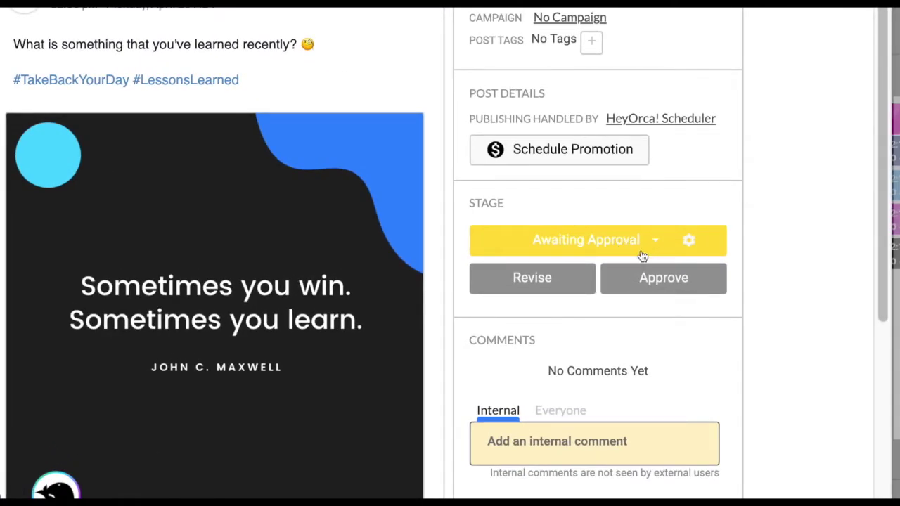
scroll(317, 266, up, 1)
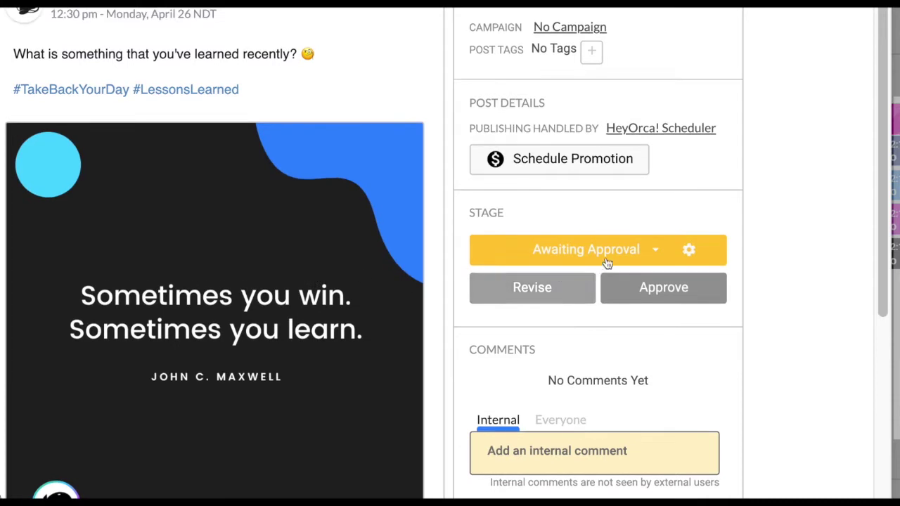
click(655, 258)
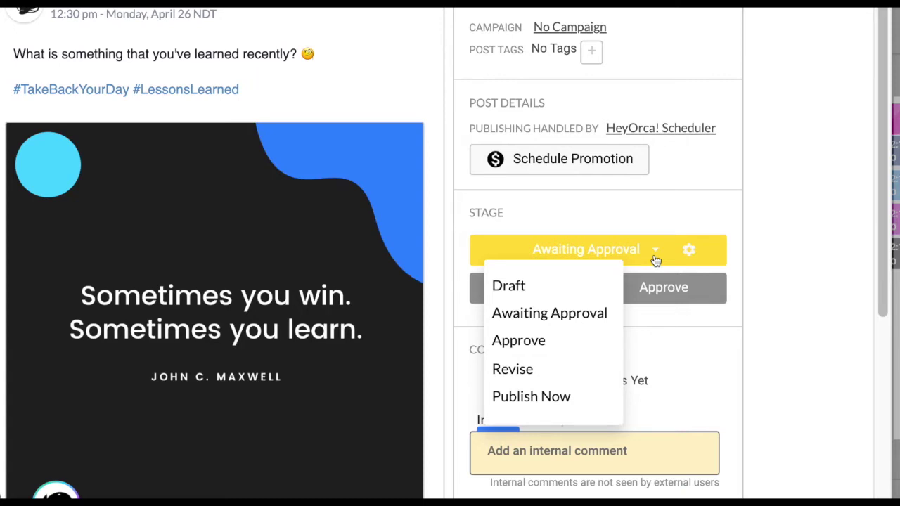
click(655, 259)
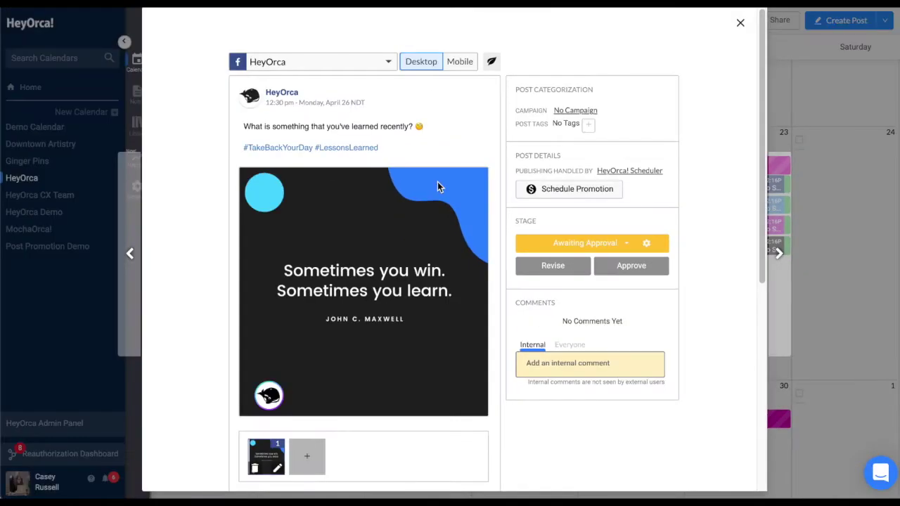
scroll(548, 276, down, 1)
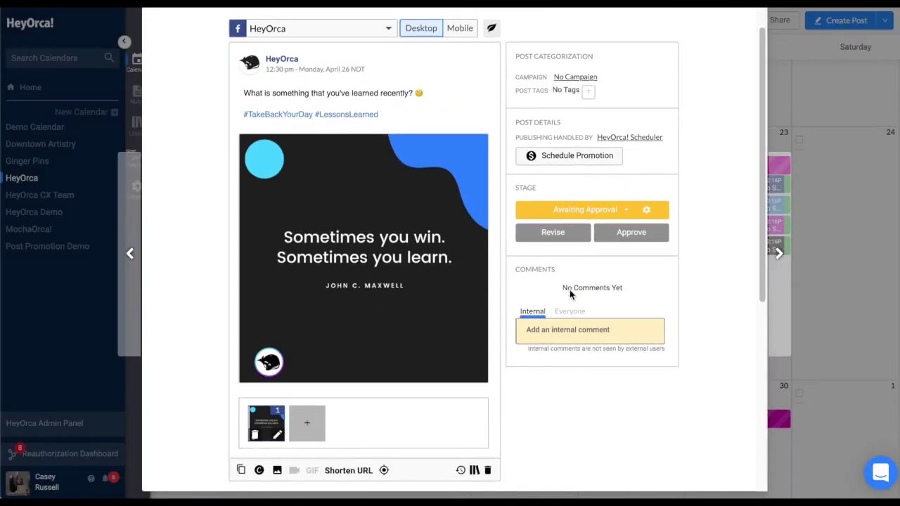
scroll(554, 274, up, 1)
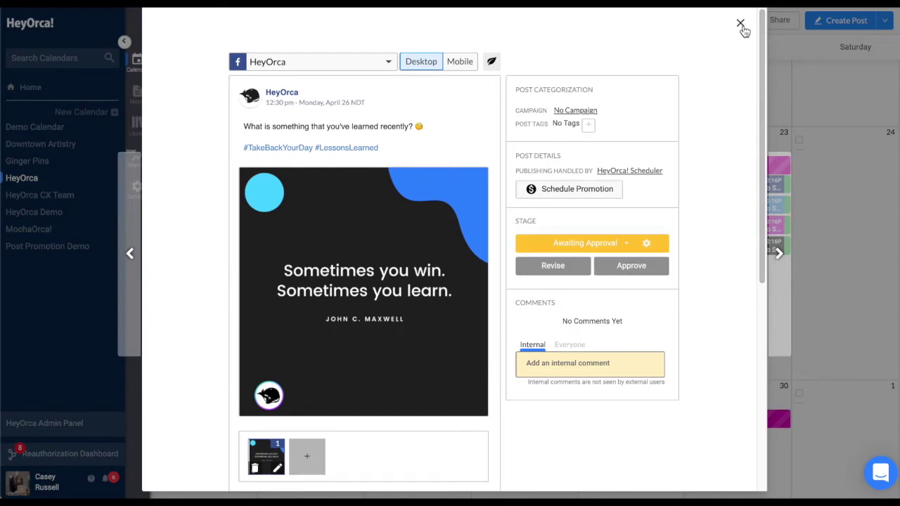
click(760, 234)
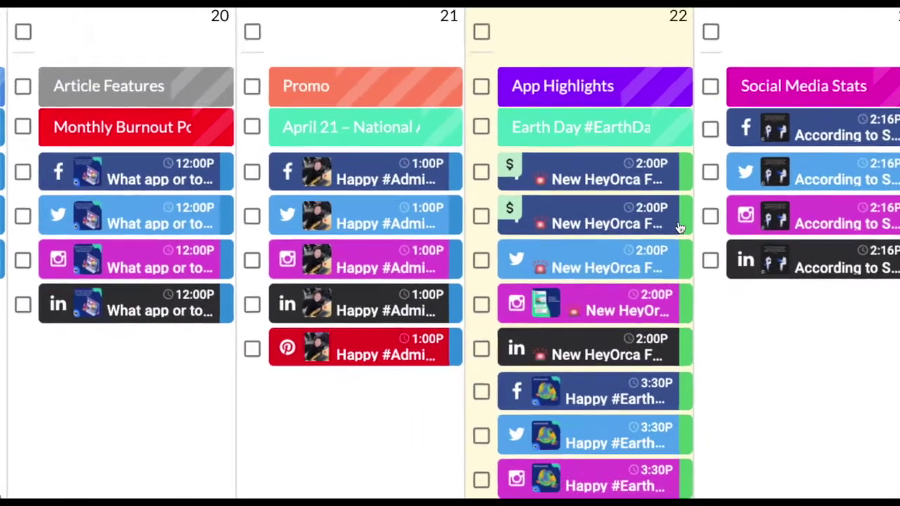
- Reopen the April 26 Facebook post to check its Awaiting Approval stage, and return to the calendar
click(683, 214)
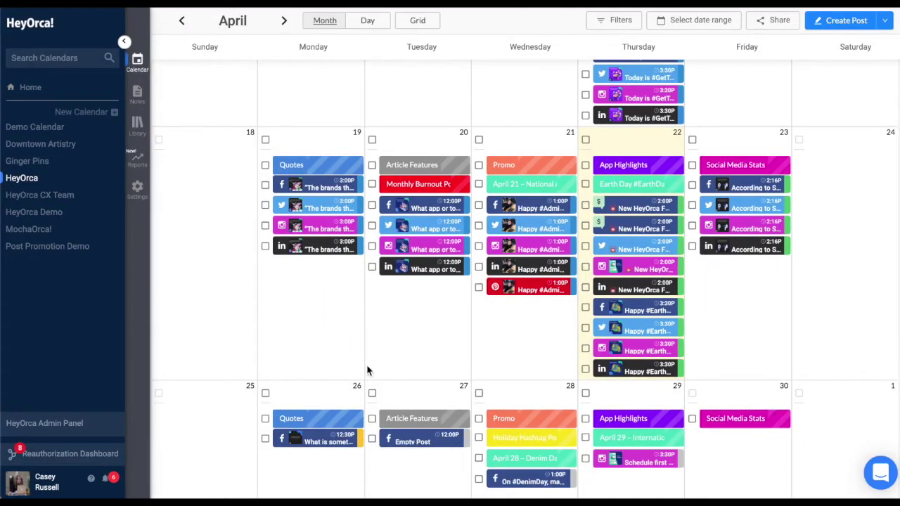
click(315, 442)
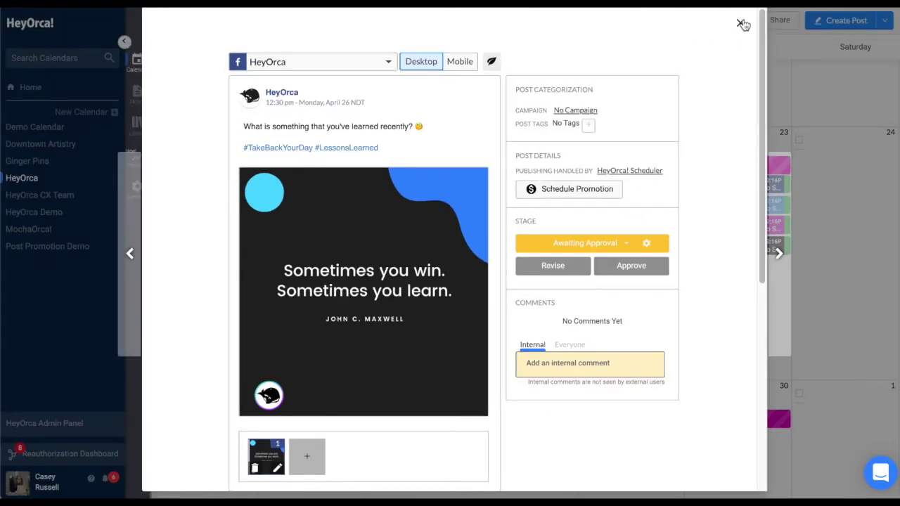
click(49, 171)
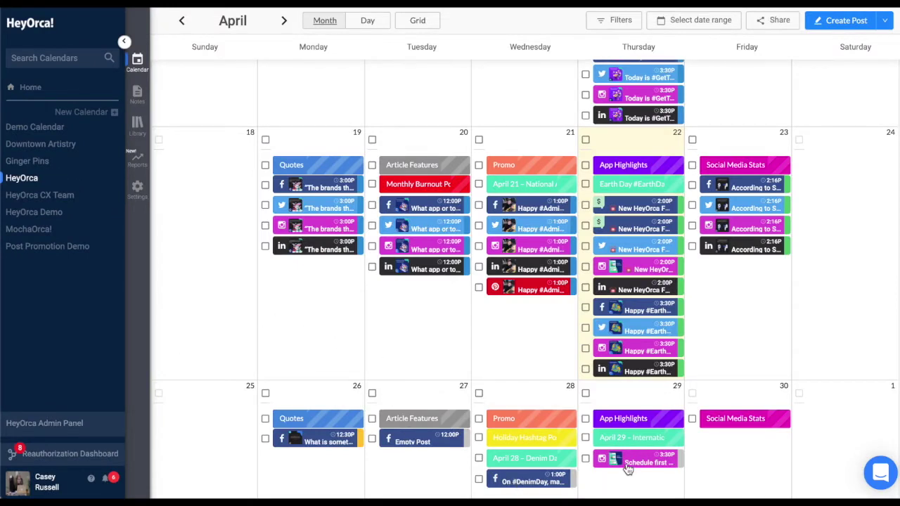
- Open the April 29 Instagram post and change its stage to Awaiting Approval
mouse_move(626, 469)
click(636, 458)
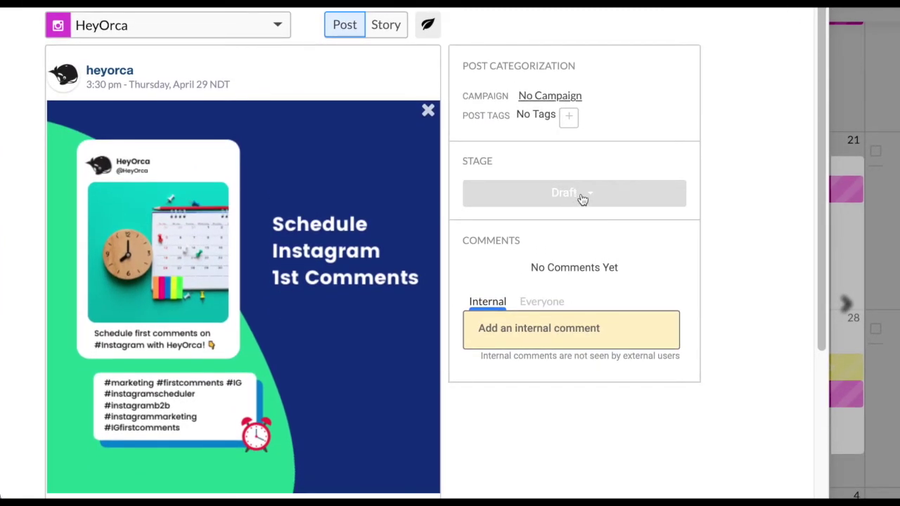
click(581, 197)
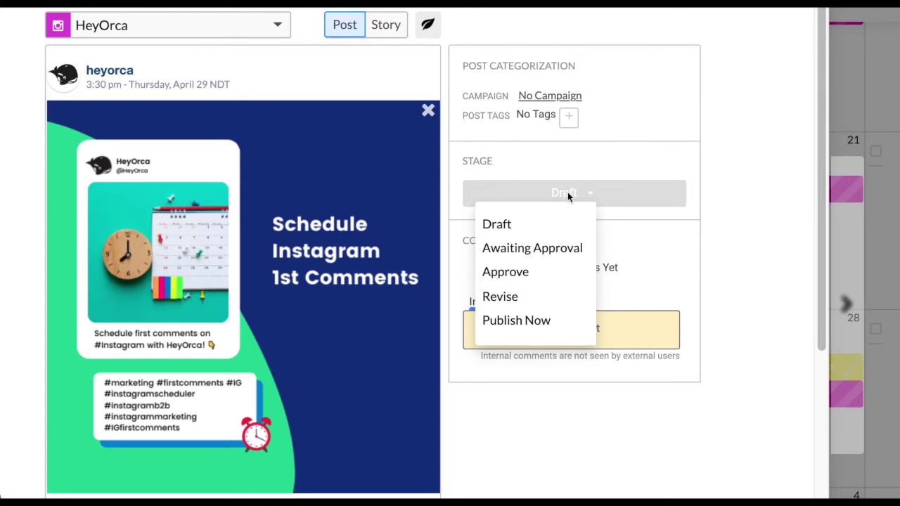
click(568, 194)
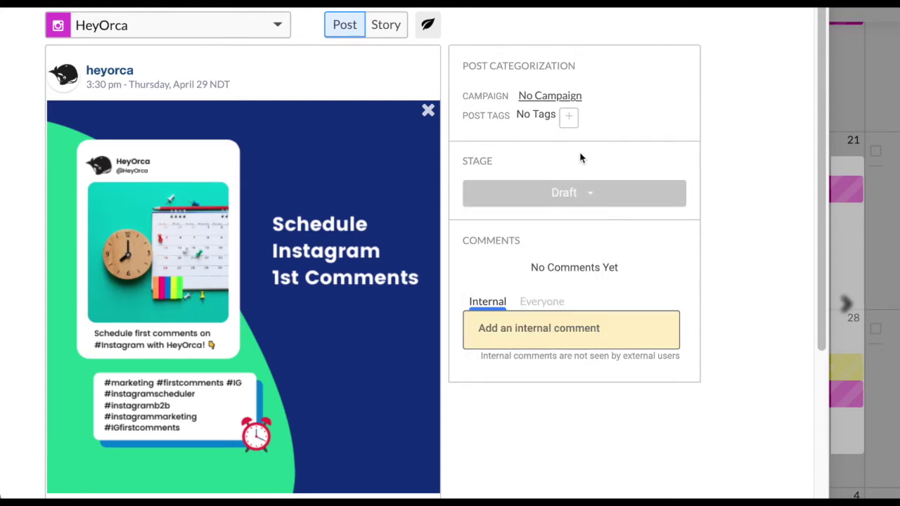
click(581, 190)
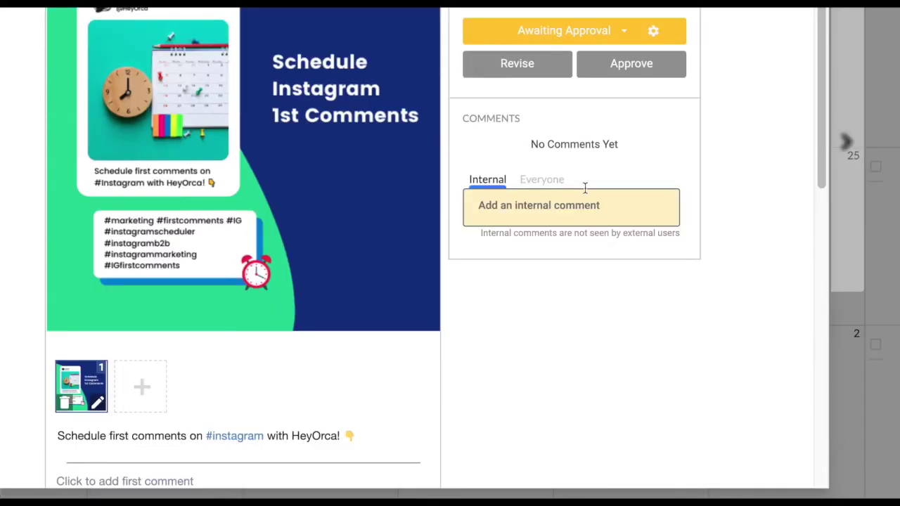
- Set the Instagram post's stage to Approved and return it to Draft
scroll(585, 188, up, 3)
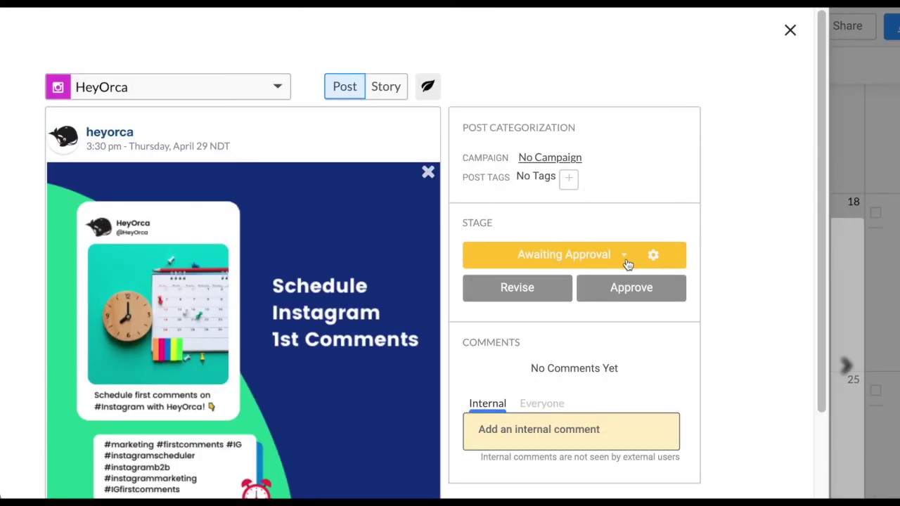
scroll(622, 258, down, 1)
scroll(623, 257, down, 1)
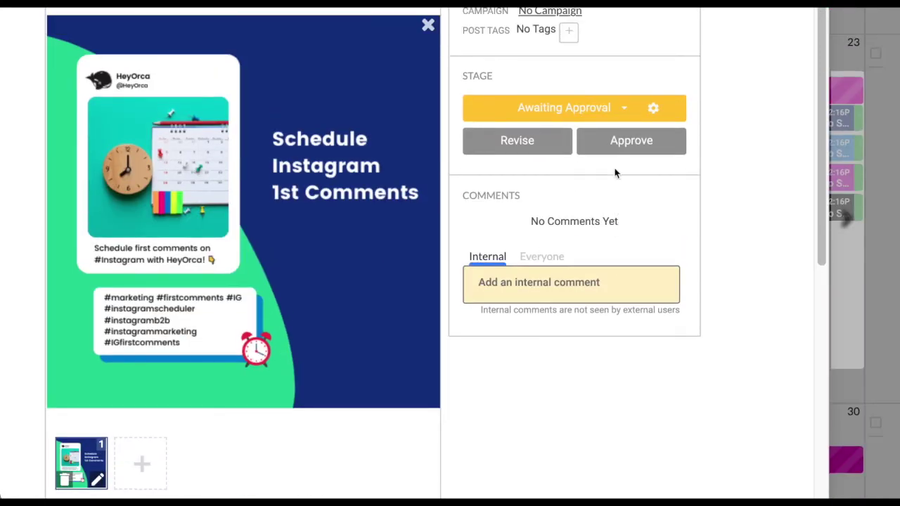
click(625, 111)
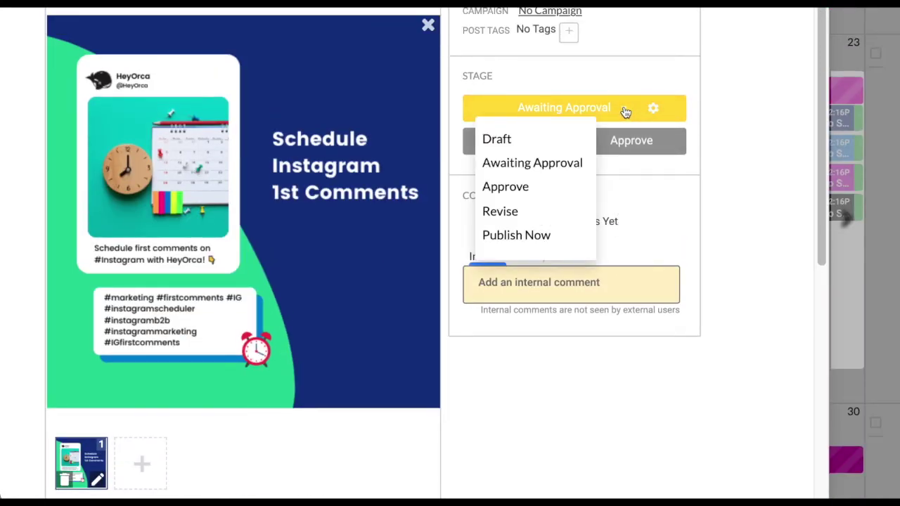
click(547, 190)
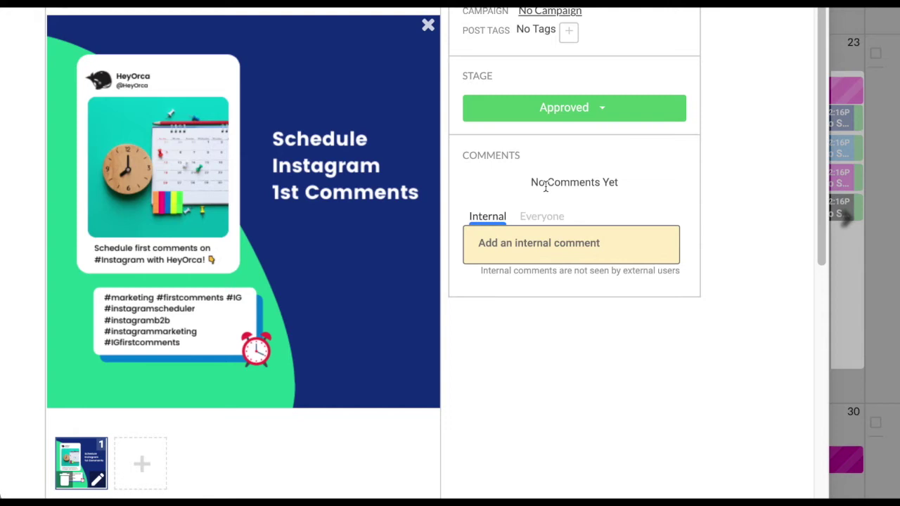
click(603, 110)
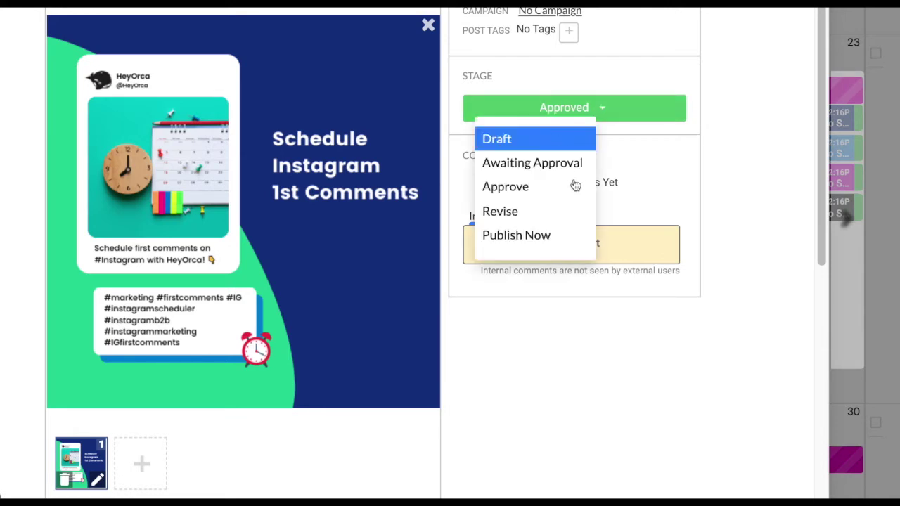
key(Return)
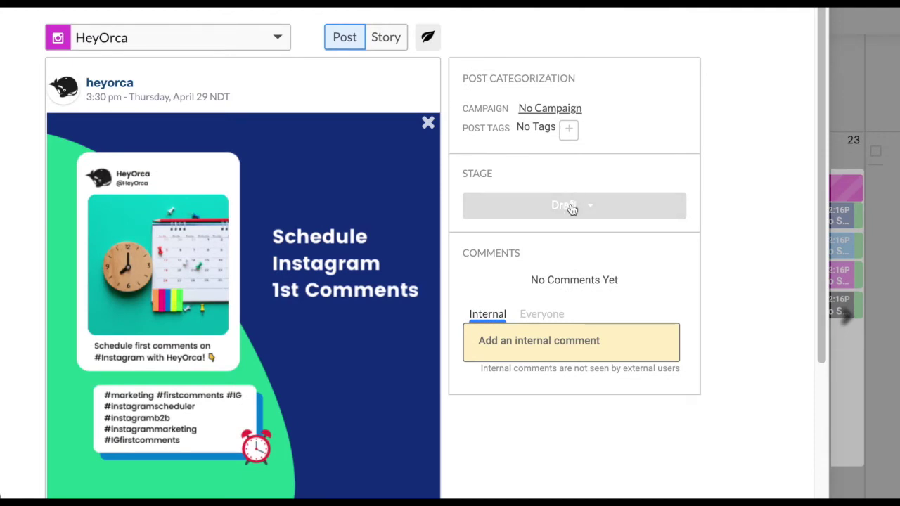
- Change the Instagram post's stage from Draft to Awaiting Approval
click(571, 209)
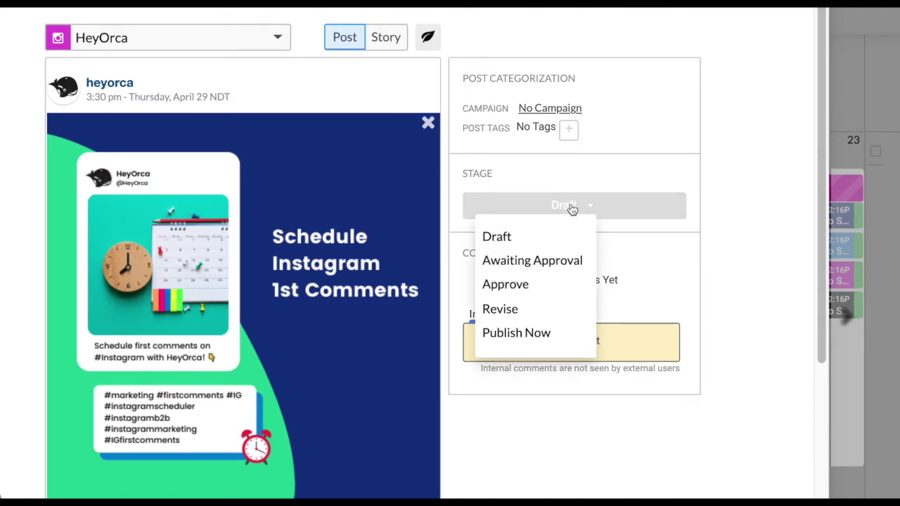
click(558, 262)
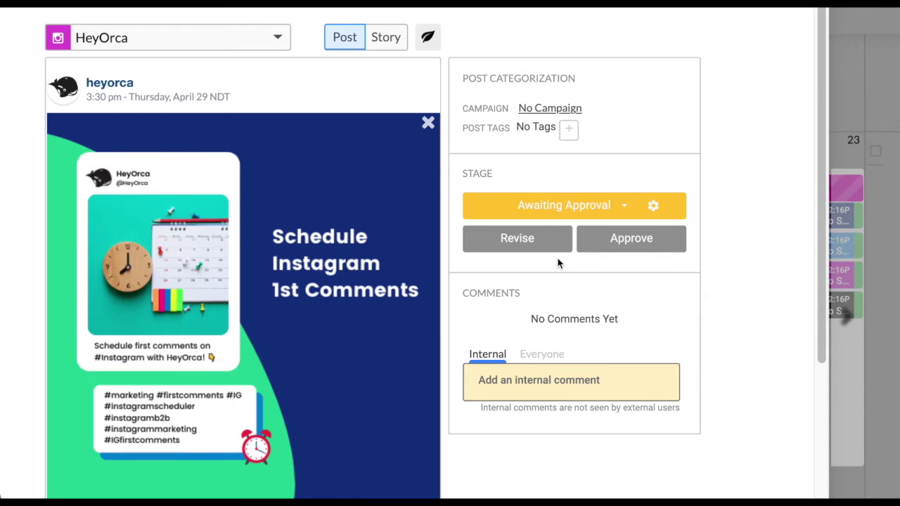
scroll(558, 259, down, 1)
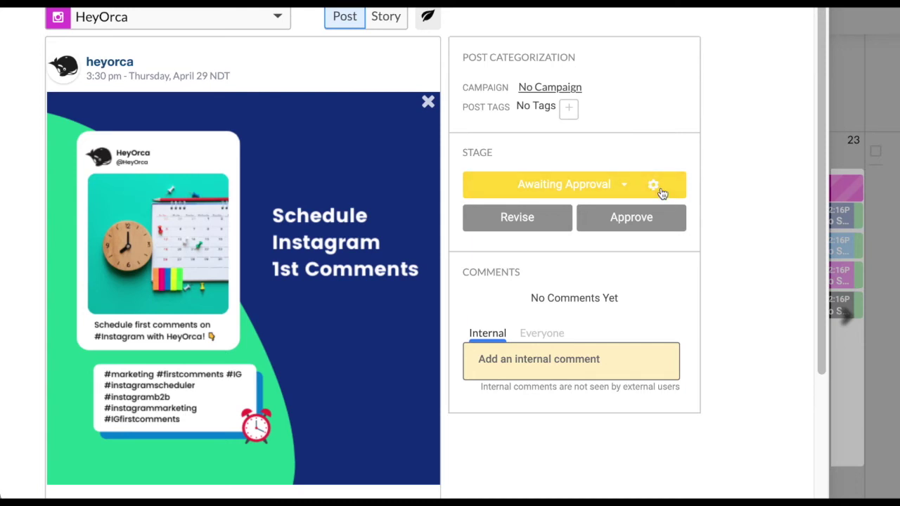
- Open the approver settings and select your own account, the last internal user and the second external user as required approvers
click(659, 193)
click(654, 187)
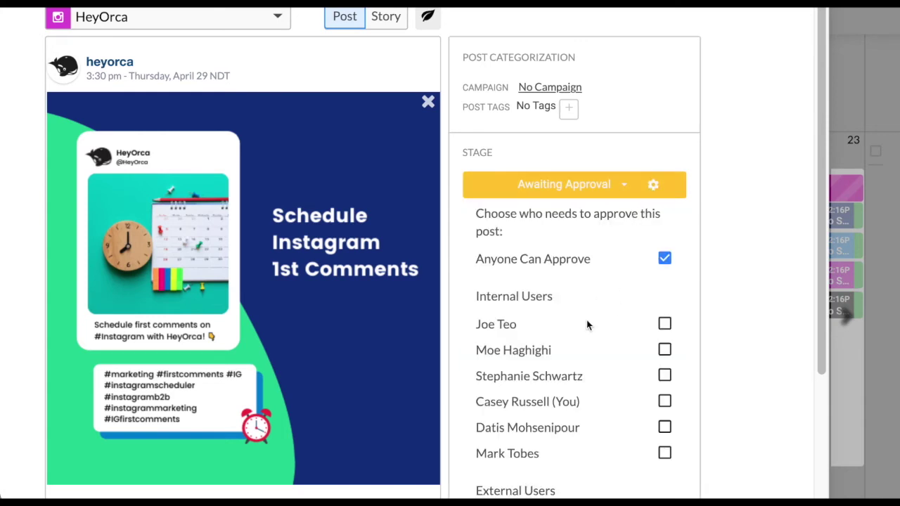
scroll(587, 320, down, 1)
scroll(589, 315, down, 1)
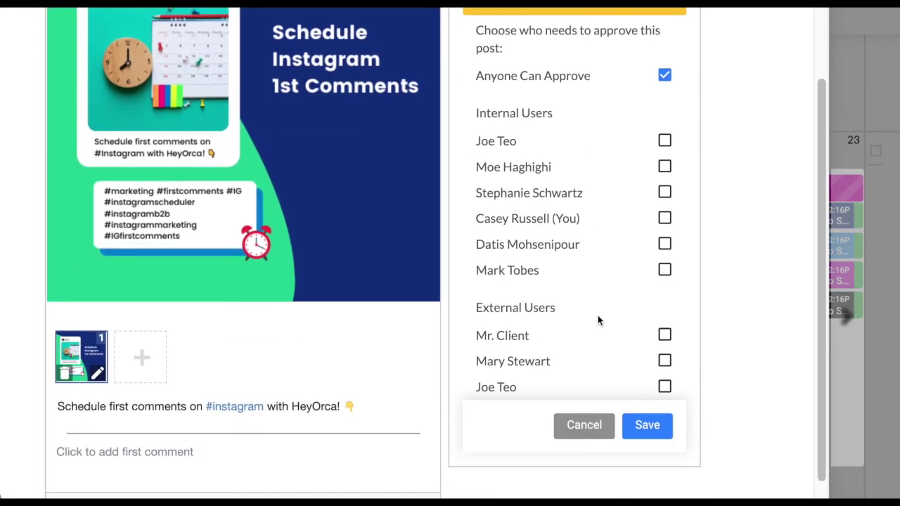
click(665, 333)
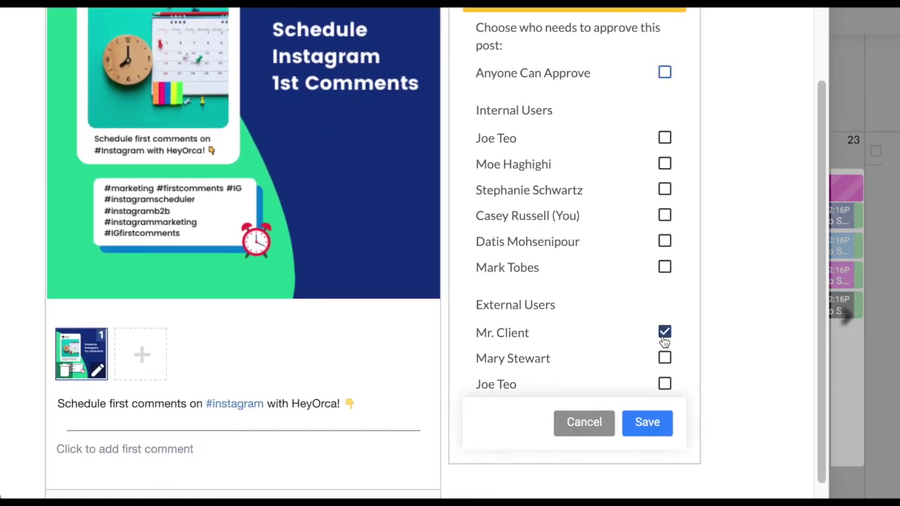
click(664, 269)
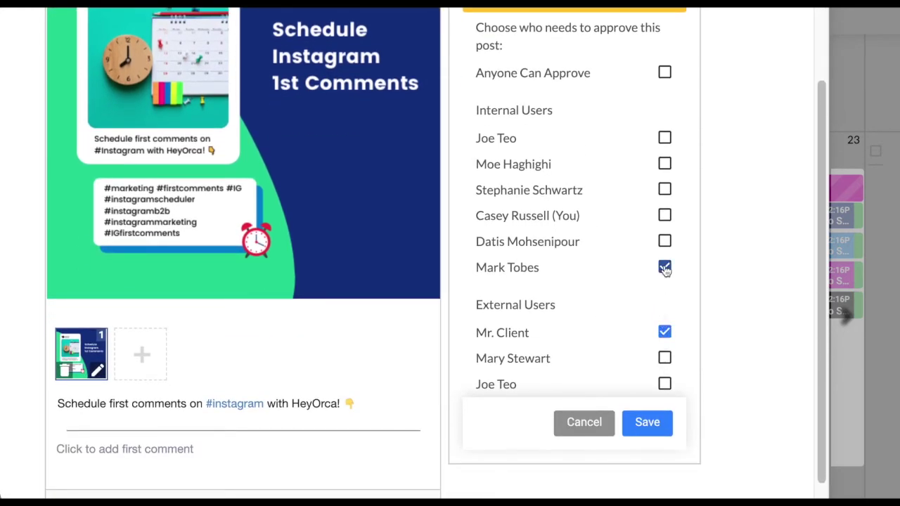
click(665, 331)
click(665, 138)
click(665, 215)
click(668, 358)
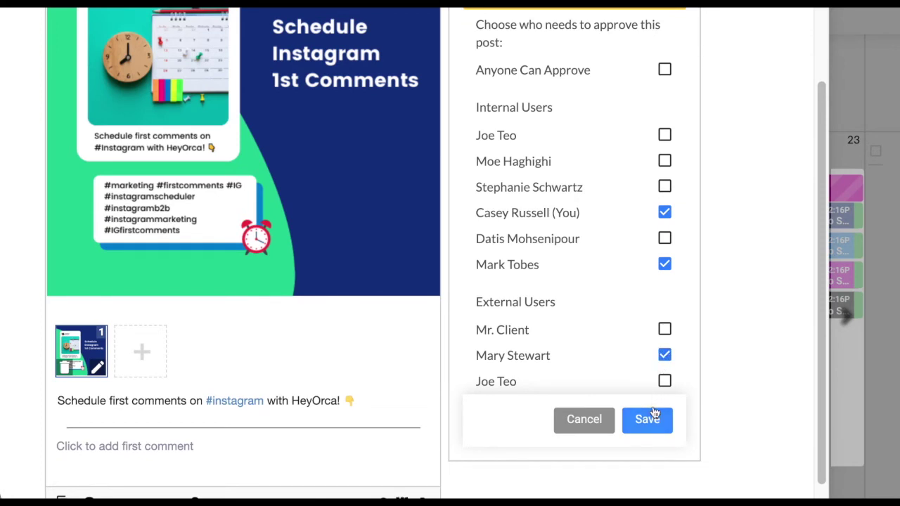
- Deselect the last internal user and the second external user, keep only your own account as approver, and save
click(666, 356)
click(666, 262)
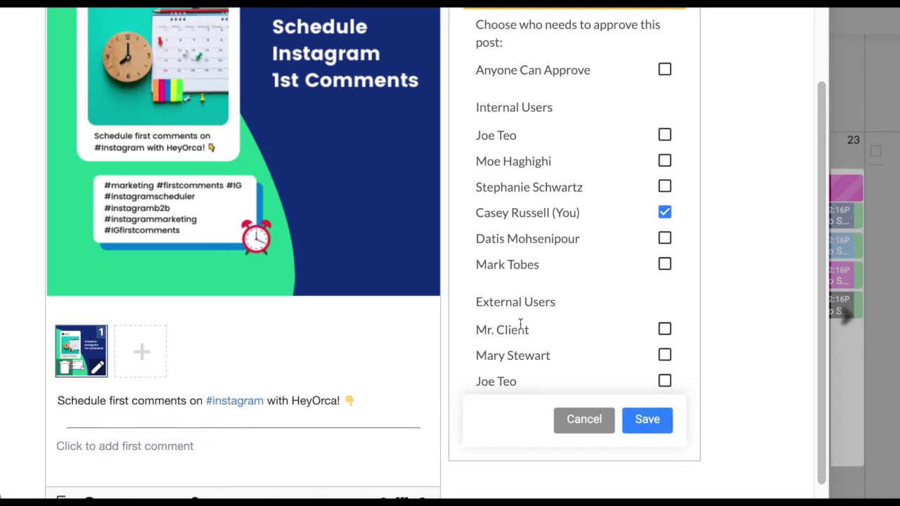
click(647, 419)
scroll(609, 328, up, 2)
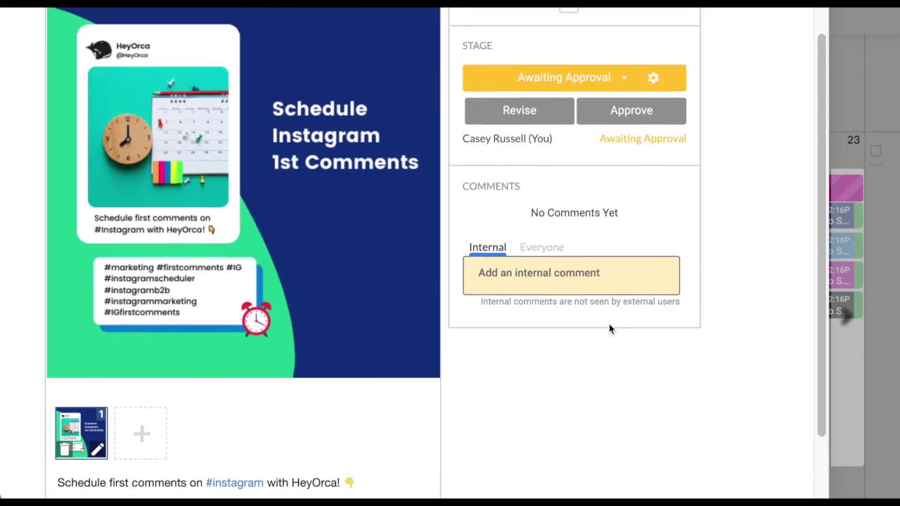
- Check the assigned approver's status line and approve the Instagram post
drag(461, 185, 692, 190)
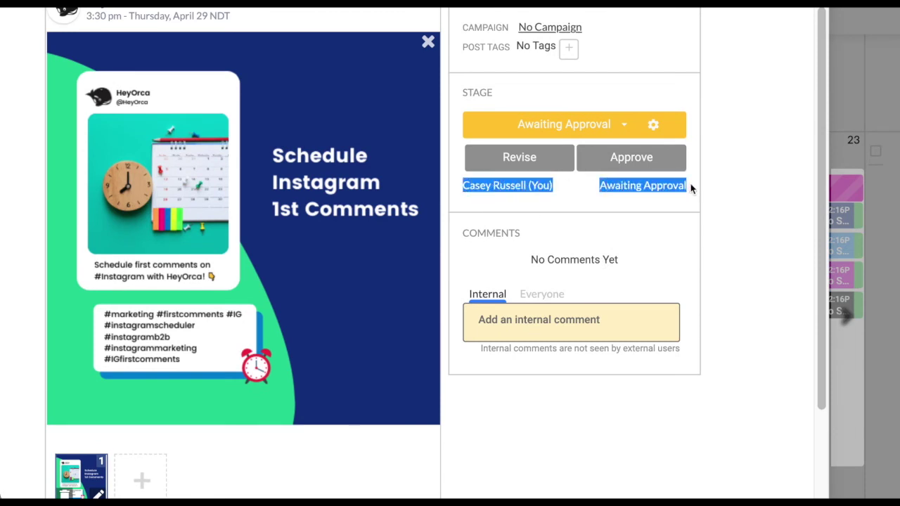
click(648, 203)
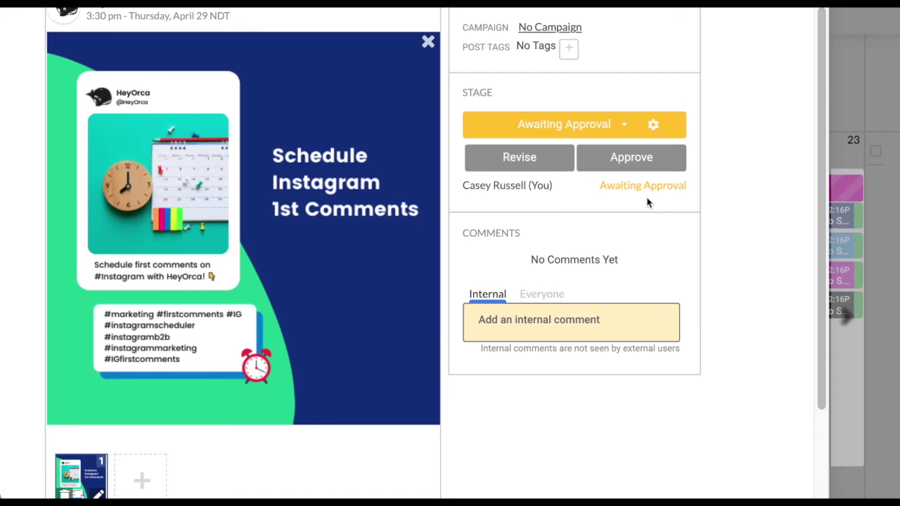
click(628, 165)
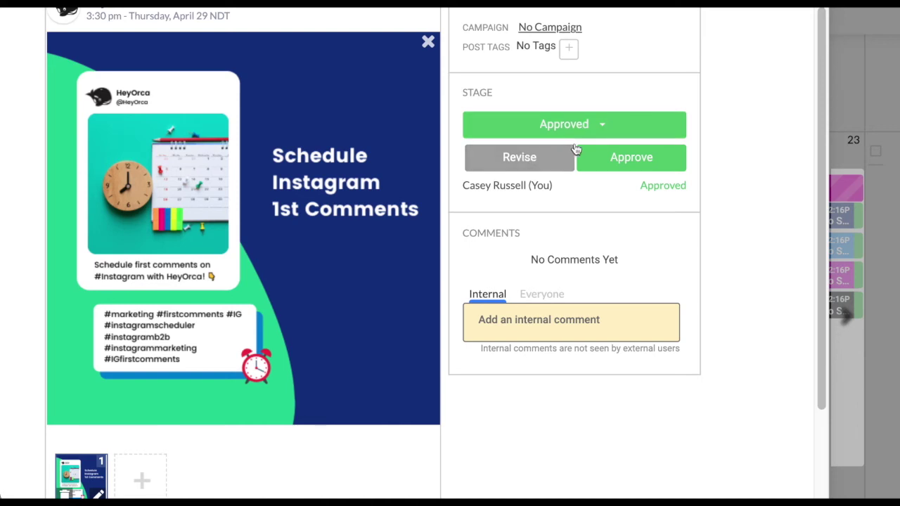
- Dismiss the Instagram post's reschedule dialog without changes and mark the post as needing revision
scroll(575, 144, up, 1)
scroll(575, 143, up, 1)
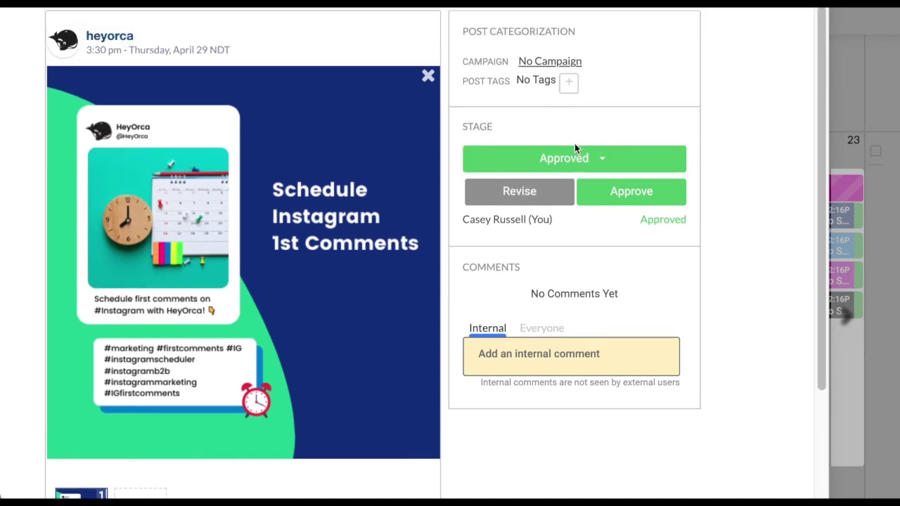
click(195, 54)
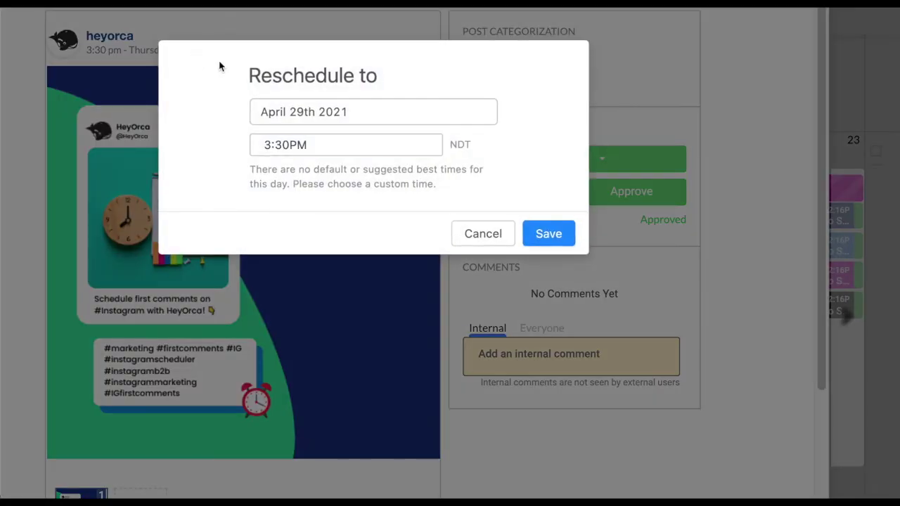
click(478, 239)
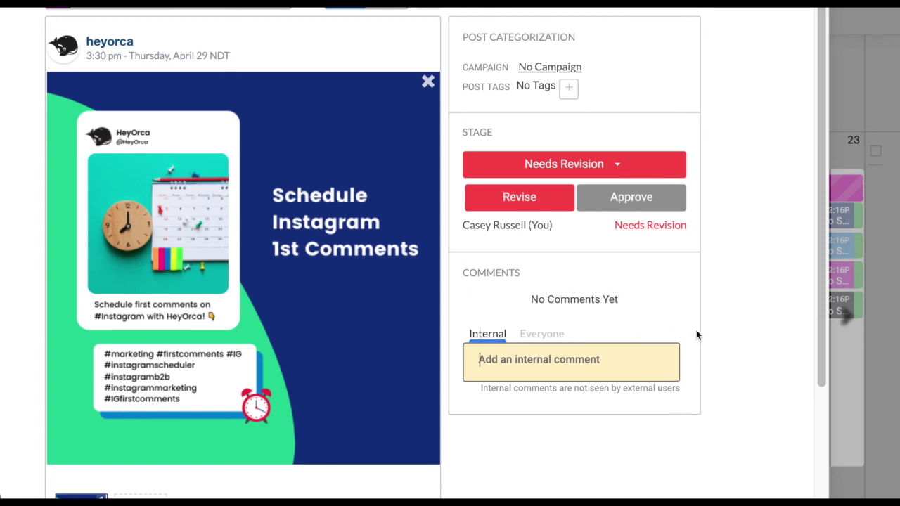
click(642, 357)
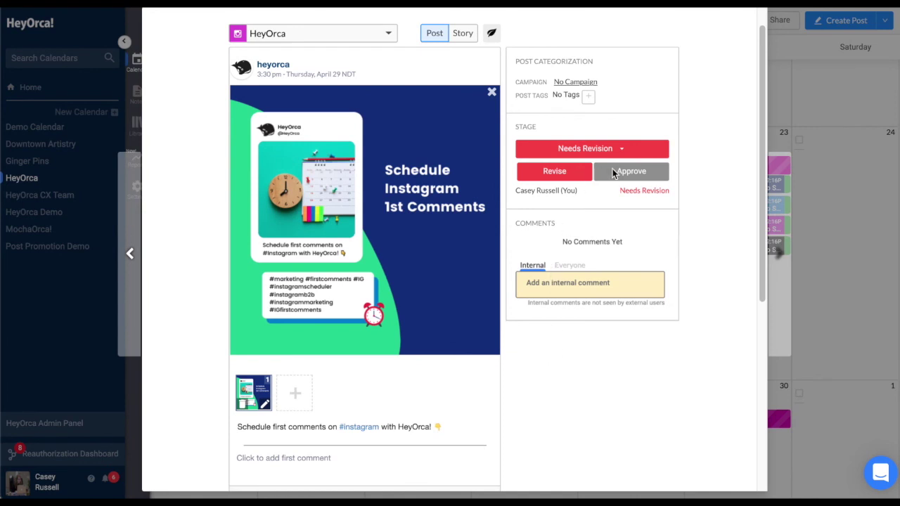
- Open the published April 19 LinkedIn post and visit its live version
click(44, 346)
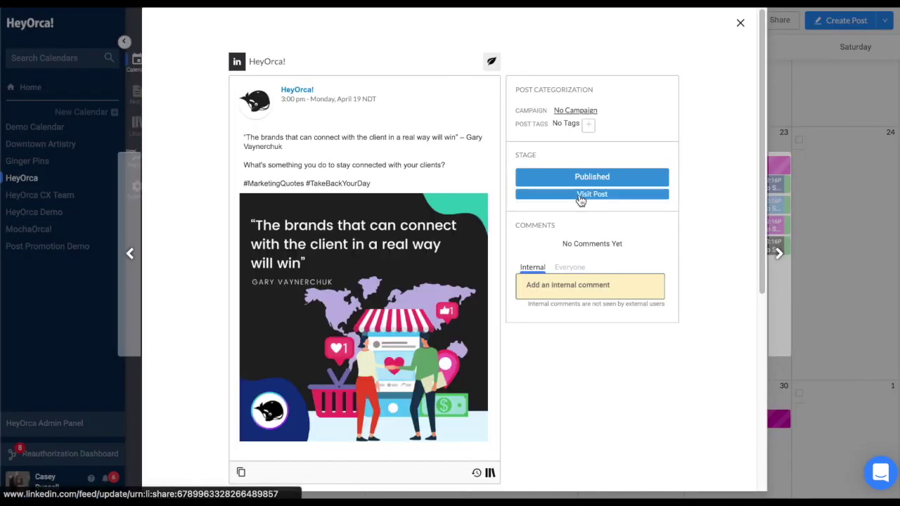
click(596, 200)
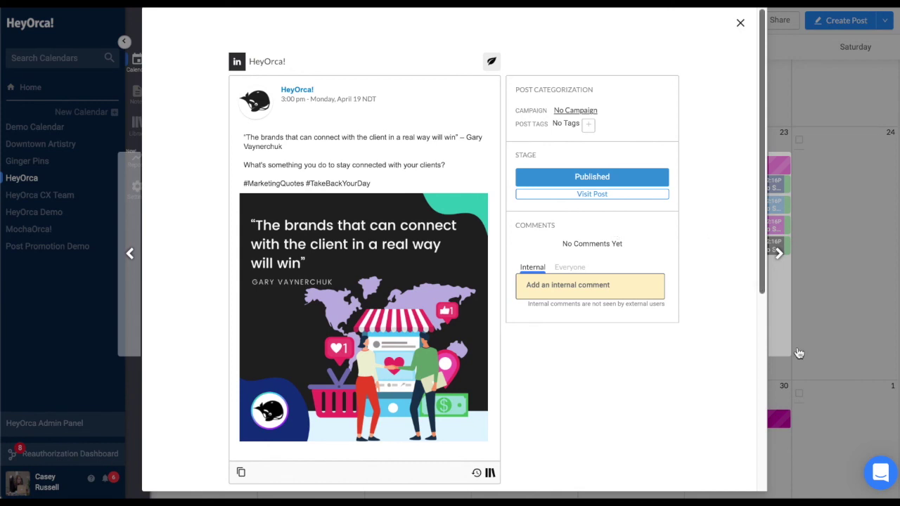
- Open the support chat
click(882, 473)
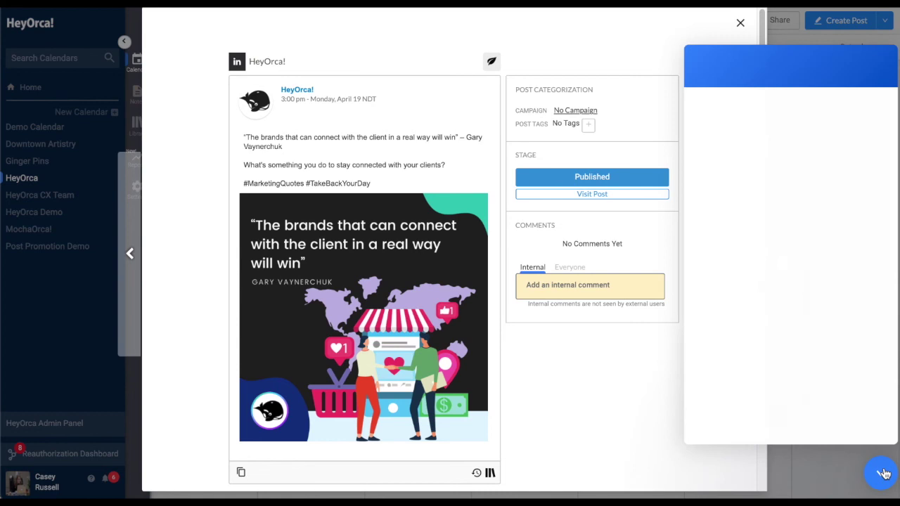